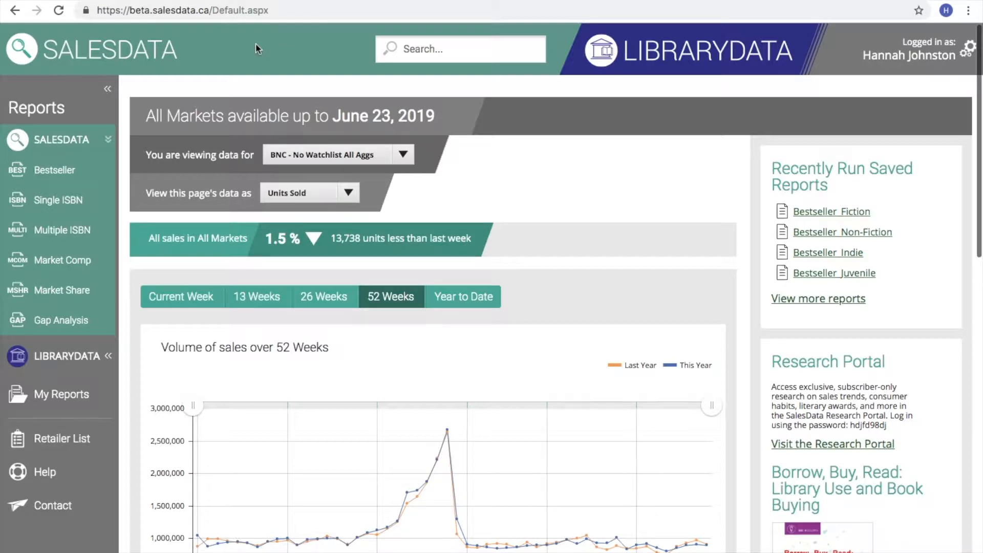
Step: Open Gap Analysis and review the Buying Gaps criteria: Armchair Books vs All Markets, Current Week, 100 rows
{"action": "left_click", "coordinate": [68, 327]}
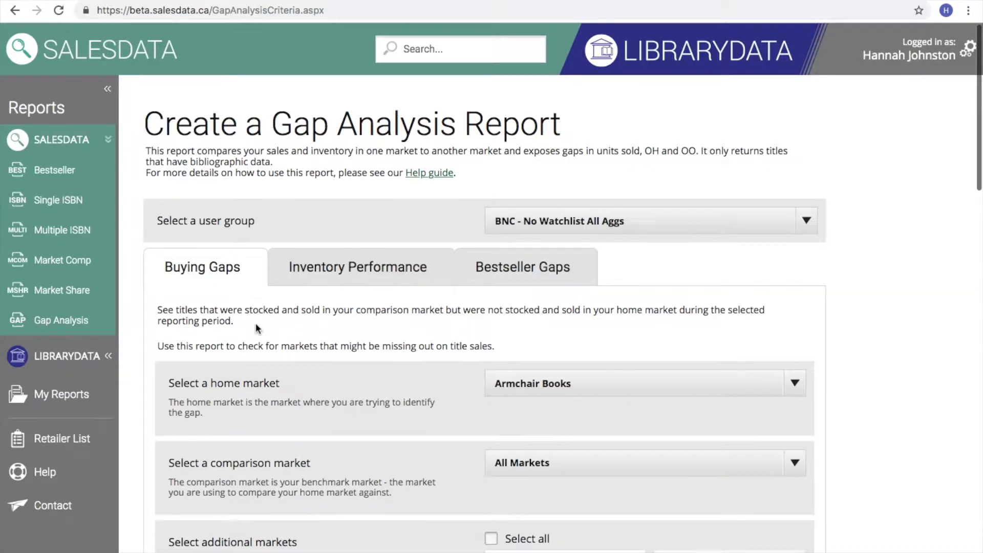
{"action": "scroll", "coordinate": [256, 328], "scroll_direction": "down", "scroll_amount": 1}
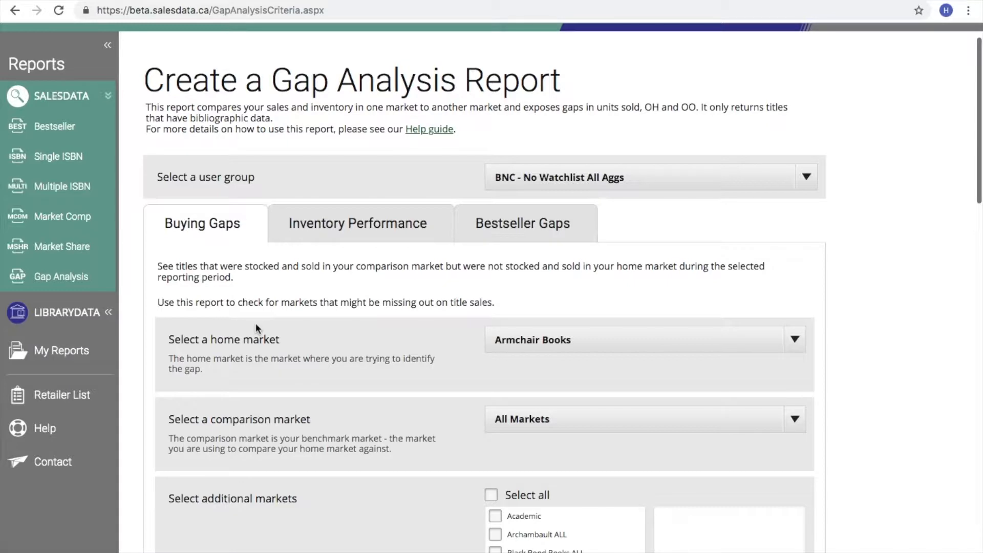
{"action": "scroll", "coordinate": [256, 327], "scroll_direction": "down", "scroll_amount": 1}
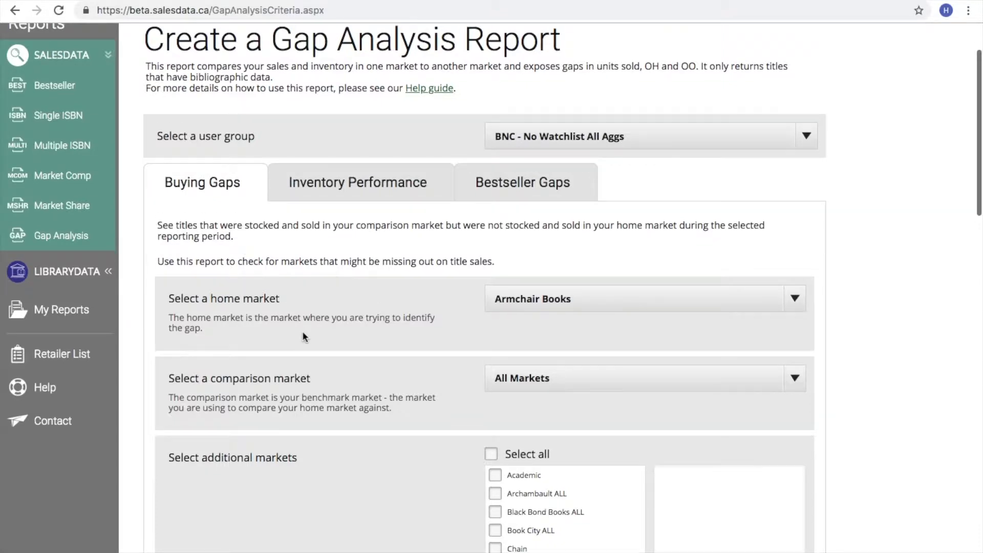
{"action": "scroll", "coordinate": [304, 337], "scroll_direction": "down", "scroll_amount": 2}
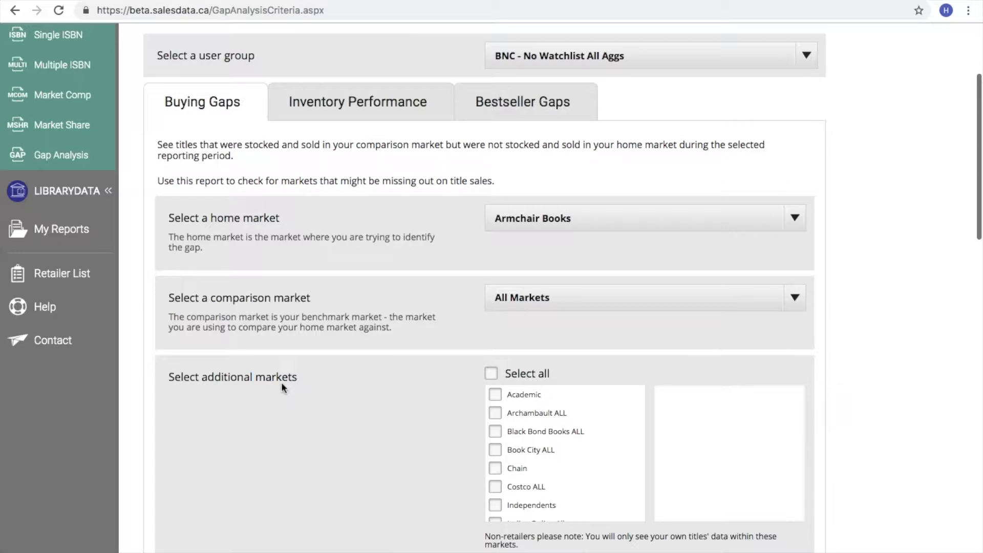
{"action": "scroll", "coordinate": [282, 384], "scroll_direction": "down", "scroll_amount": 2}
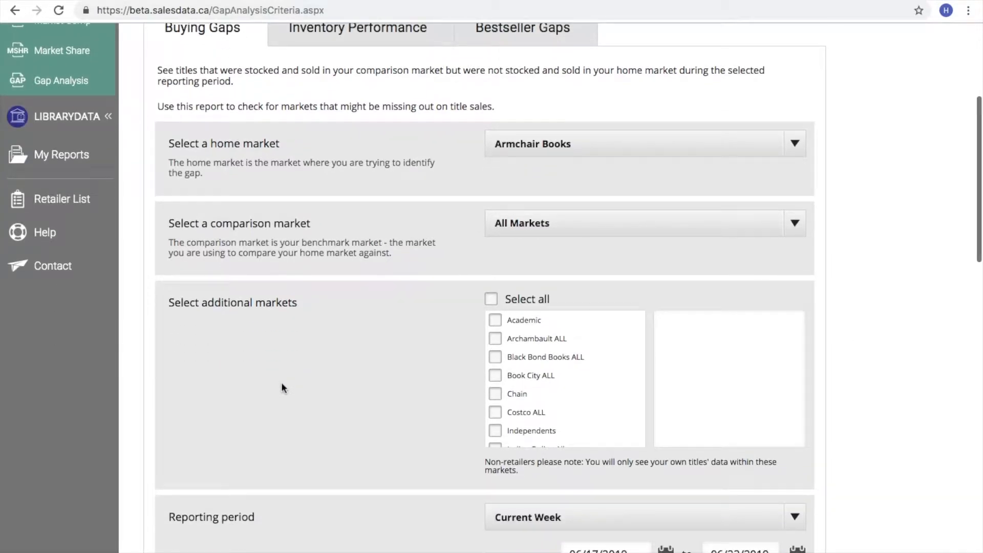
{"action": "scroll", "coordinate": [282, 388], "scroll_direction": "down", "scroll_amount": 3}
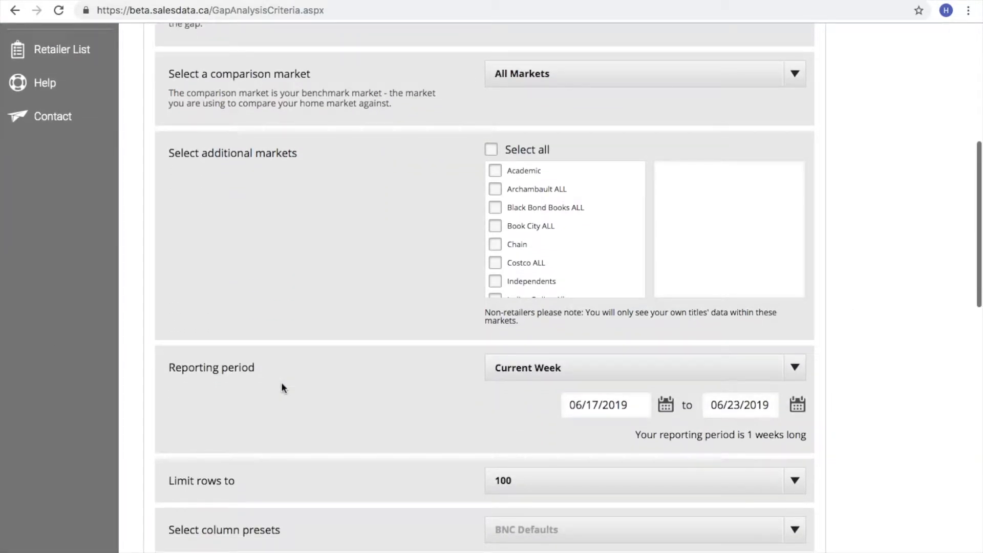
{"action": "left_click", "coordinate": [796, 368]}
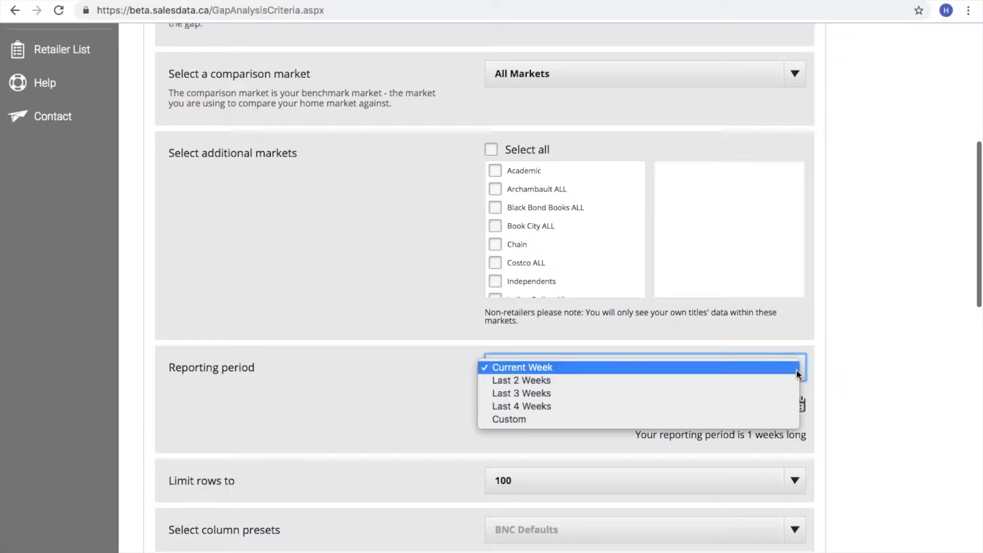
{"action": "left_click", "coordinate": [792, 368]}
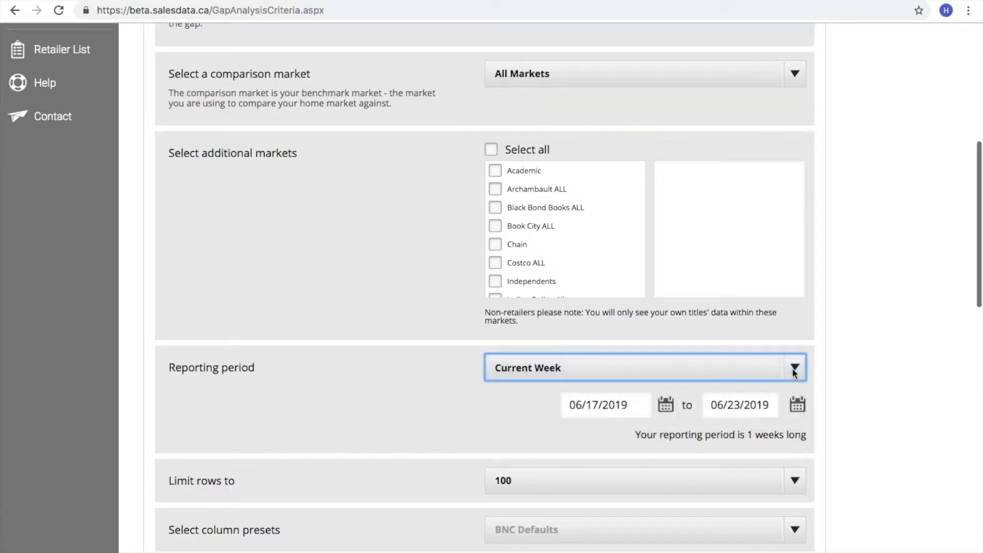
{"action": "left_click", "coordinate": [798, 414]}
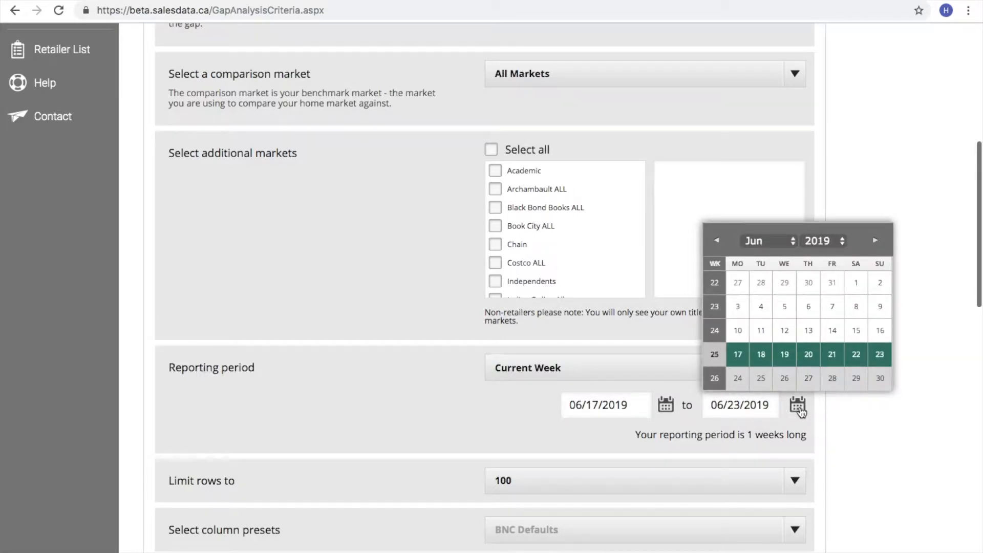
{"action": "scroll", "coordinate": [848, 460], "scroll_direction": "down", "scroll_amount": 3}
{"action": "left_click", "coordinate": [848, 460]}
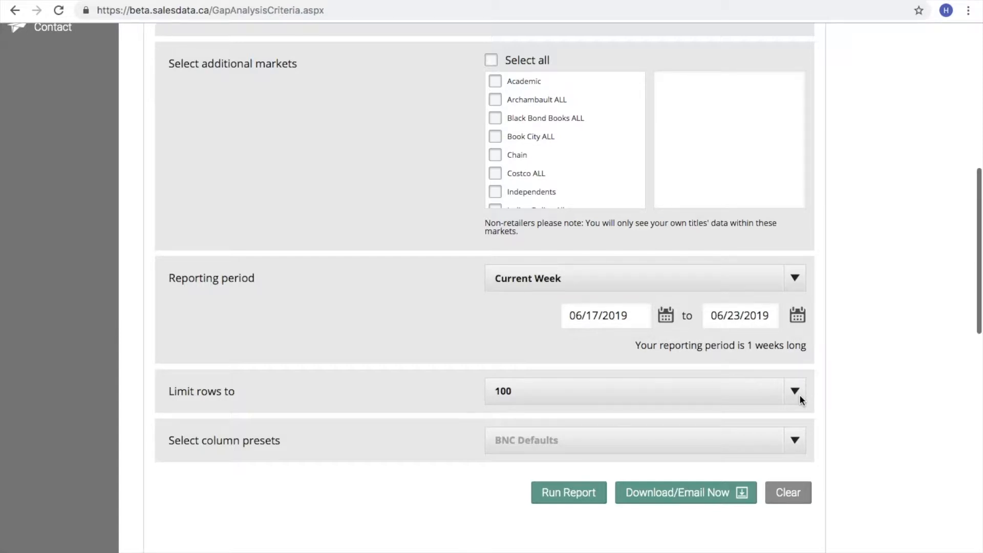
{"action": "scroll", "coordinate": [801, 399], "scroll_direction": "down", "scroll_amount": 3}
{"action": "scroll", "coordinate": [801, 400], "scroll_direction": "down", "scroll_amount": 2}
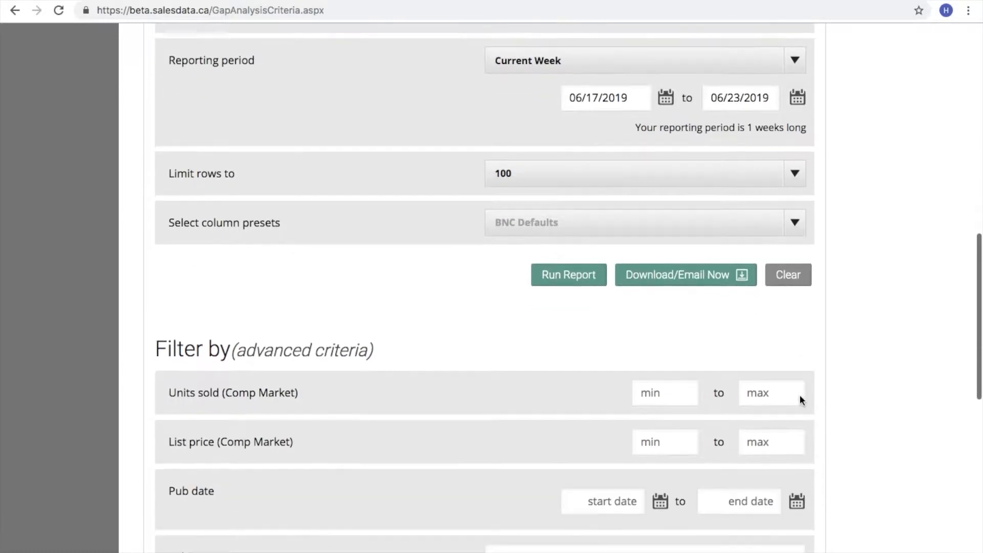
{"action": "scroll", "coordinate": [800, 397], "scroll_direction": "down", "scroll_amount": 3}
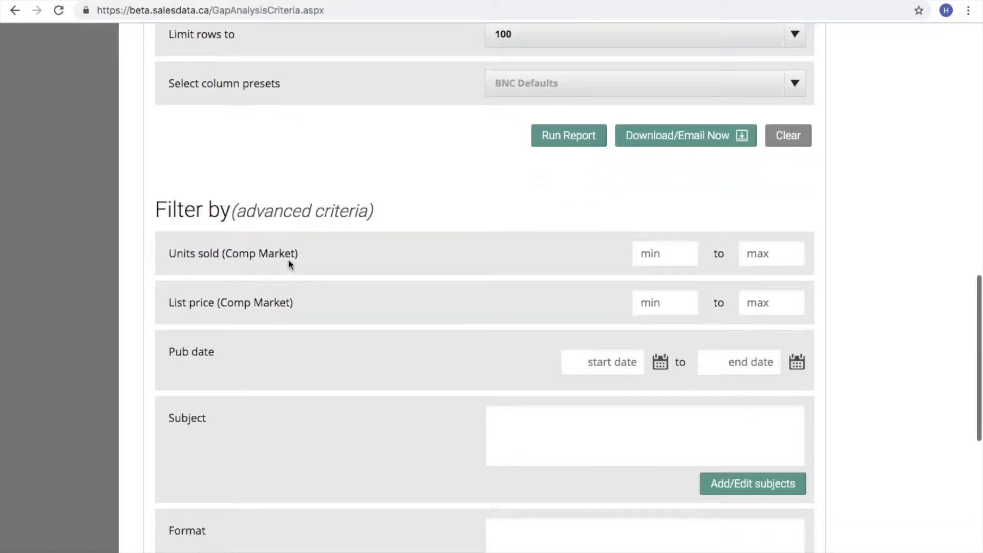
{"action": "left_click", "coordinate": [591, 368]}
{"action": "scroll", "coordinate": [622, 369], "scroll_direction": "down", "scroll_amount": 3}
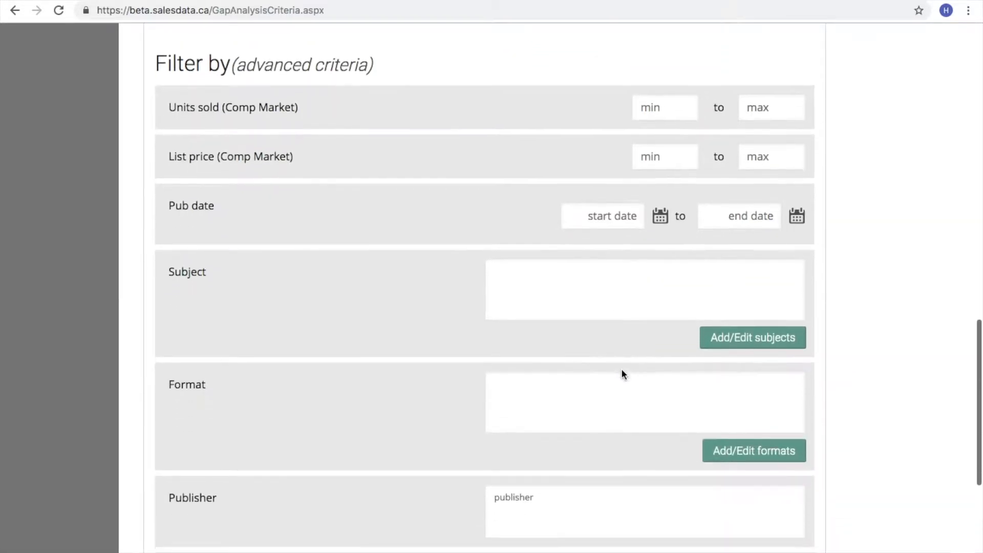
{"action": "scroll", "coordinate": [622, 373], "scroll_direction": "down", "scroll_amount": 2}
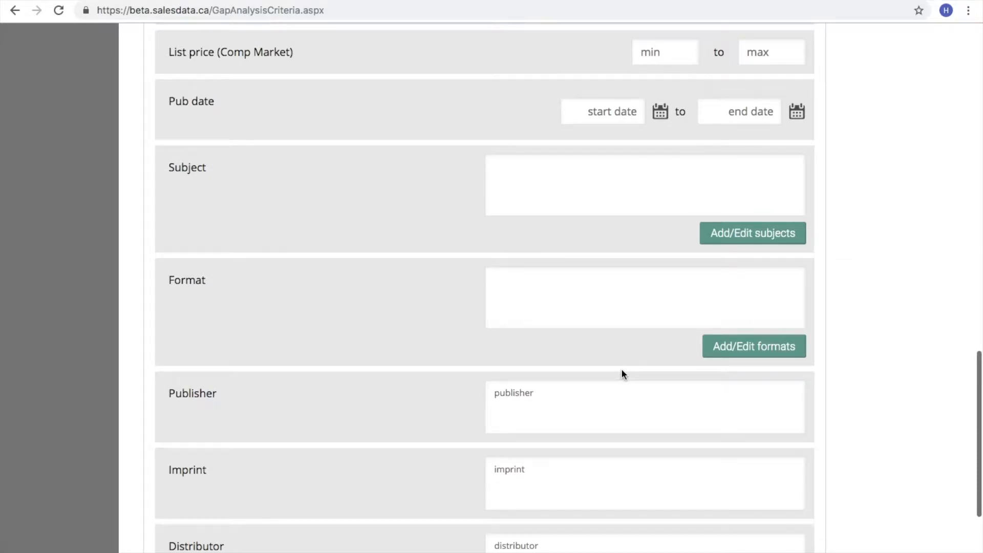
{"action": "left_click", "coordinate": [732, 237]}
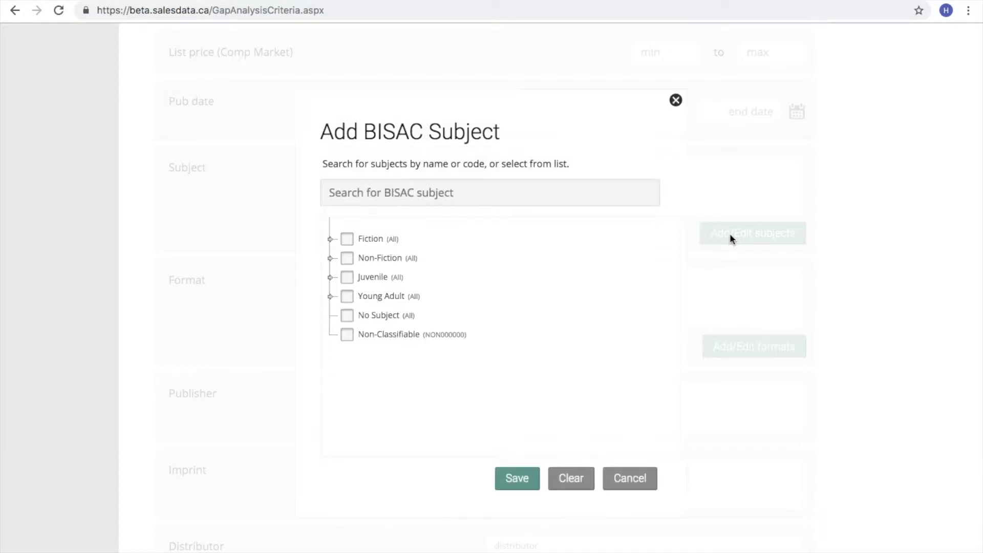
{"action": "left_click", "coordinate": [331, 239]}
{"action": "left_click", "coordinate": [365, 195]}
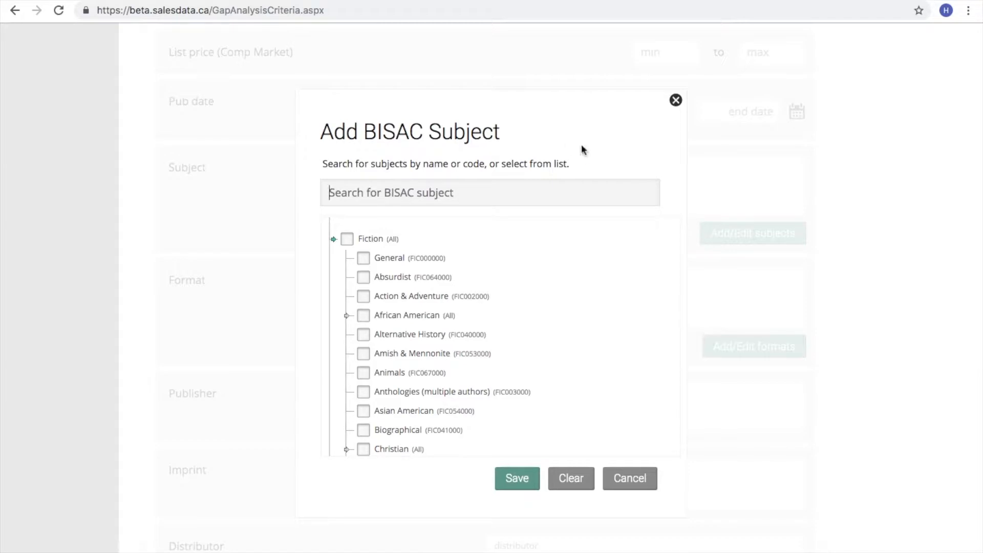
{"action": "left_click", "coordinate": [676, 100]}
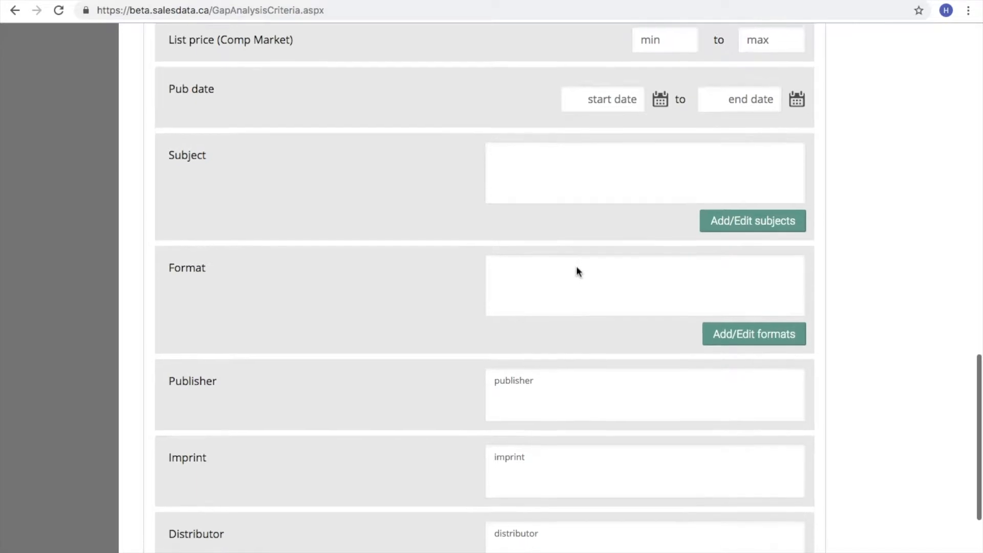
{"action": "scroll", "coordinate": [577, 268], "scroll_direction": "down", "scroll_amount": 3}
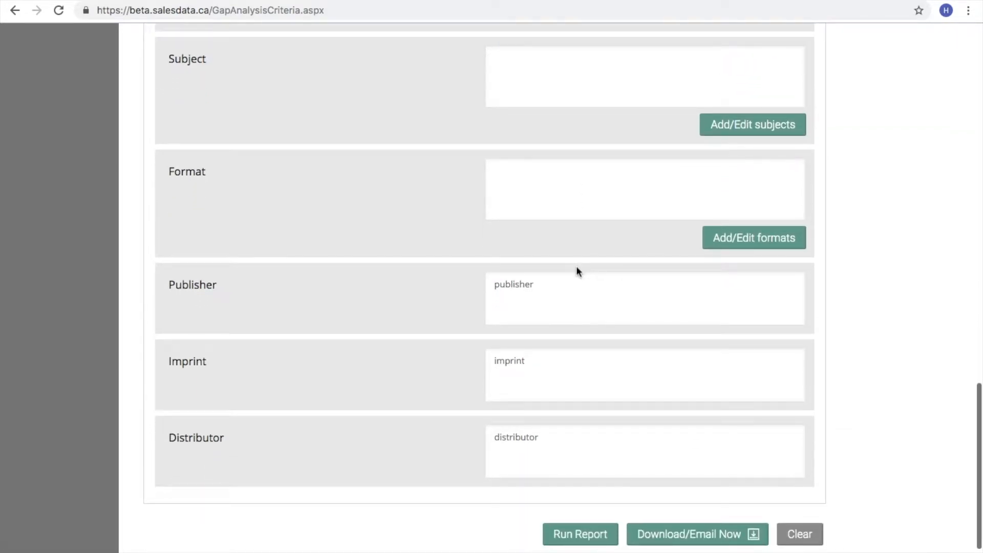
{"action": "left_click", "coordinate": [538, 284]}
{"action": "type", "text": "penguin random"}
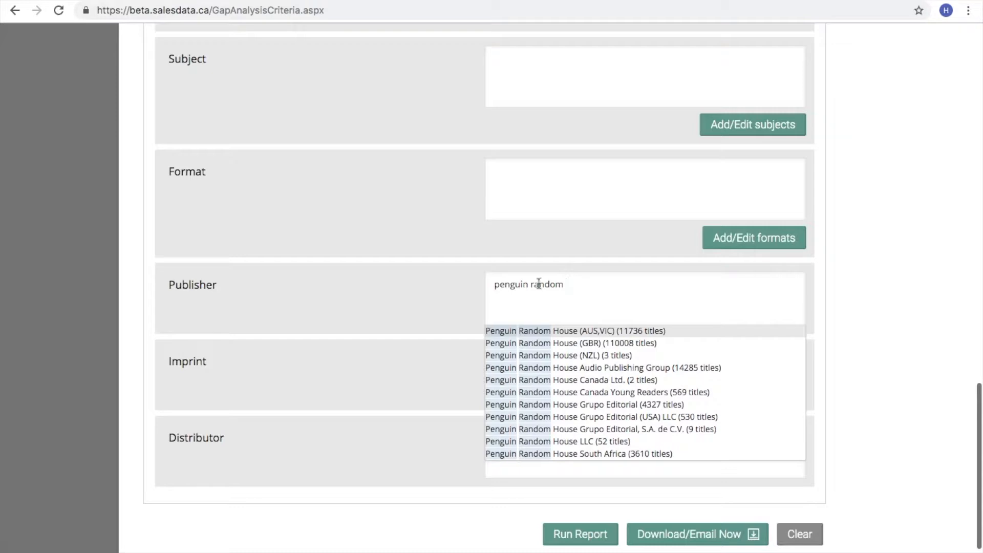
{"action": "scroll", "coordinate": [538, 407], "scroll_direction": "down", "scroll_amount": 3}
{"action": "scroll", "coordinate": [541, 409], "scroll_direction": "up", "scroll_amount": 2}
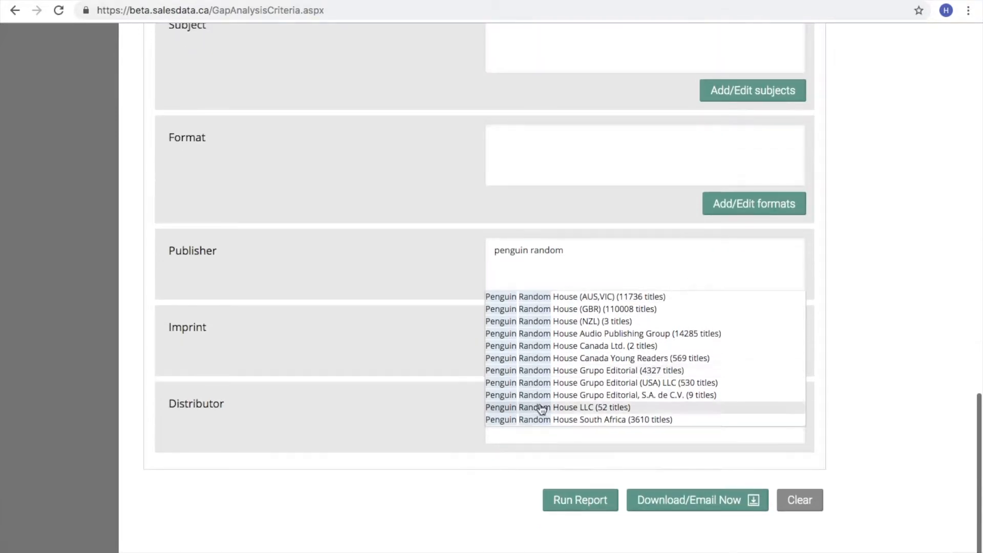
{"action": "left_click", "coordinate": [434, 478]}
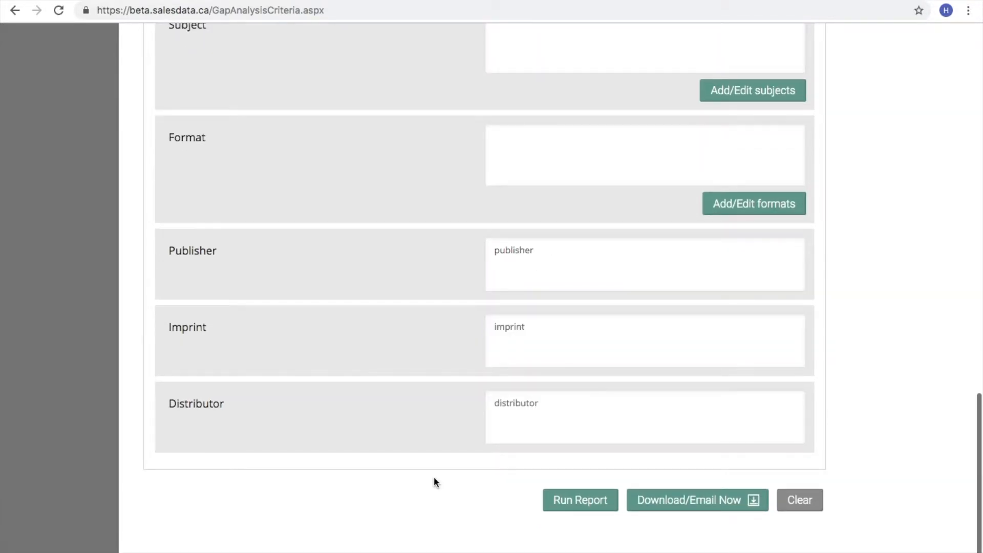
{"action": "scroll", "coordinate": [434, 480], "scroll_direction": "up", "scroll_amount": 15}
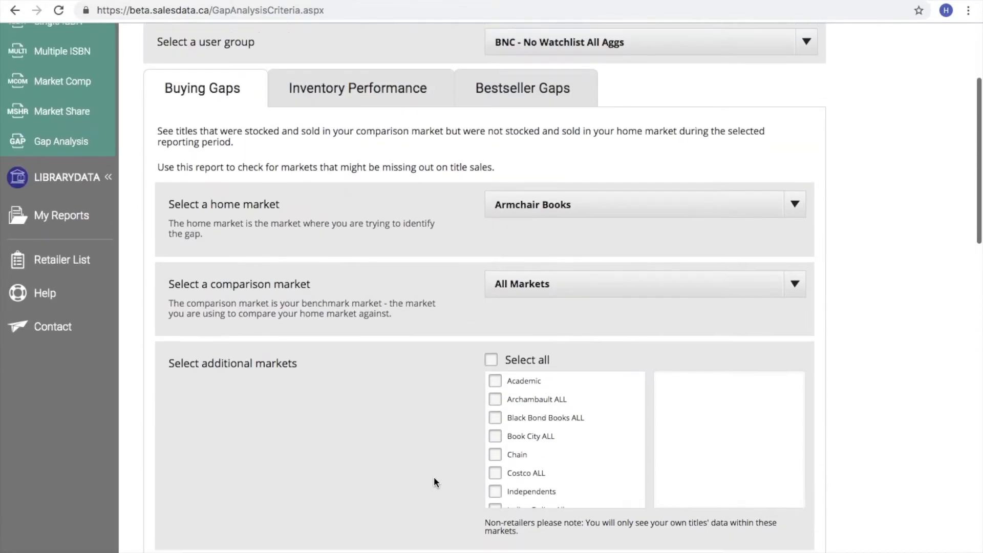
Step: Switch to the Inventory Performance report and scroll through its criteria
{"action": "scroll", "coordinate": [434, 477], "scroll_direction": "up", "scroll_amount": 3}
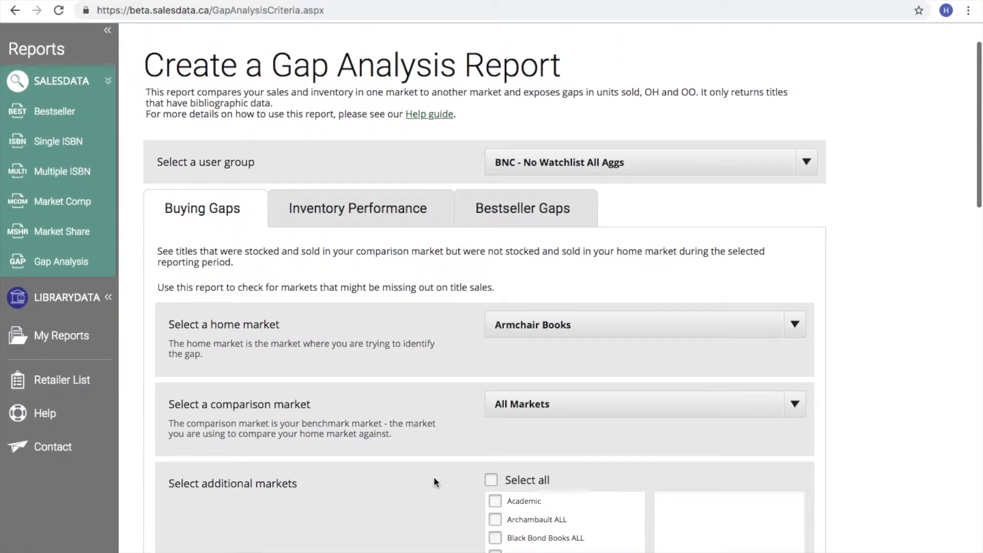
{"action": "left_click", "coordinate": [360, 224]}
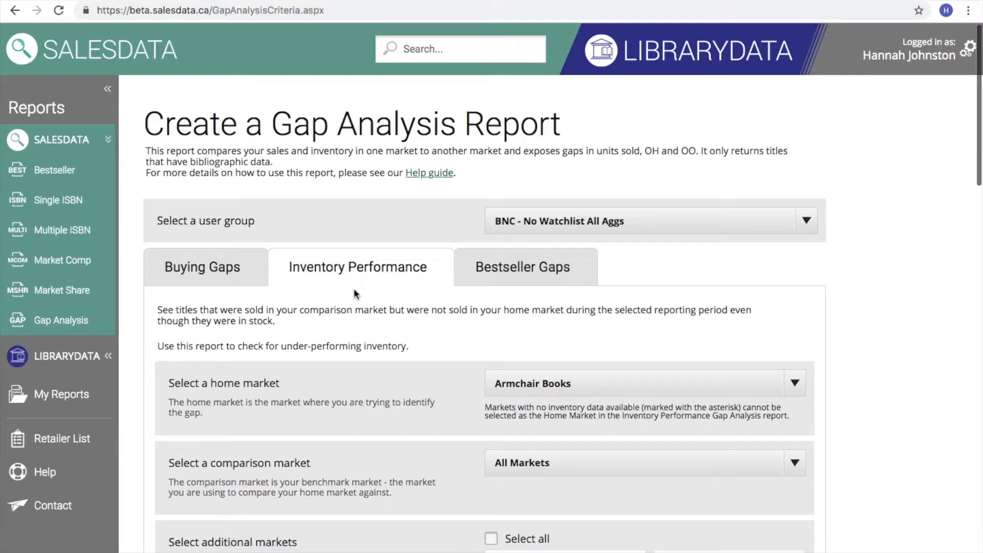
{"action": "scroll", "coordinate": [354, 293], "scroll_direction": "down", "scroll_amount": 1}
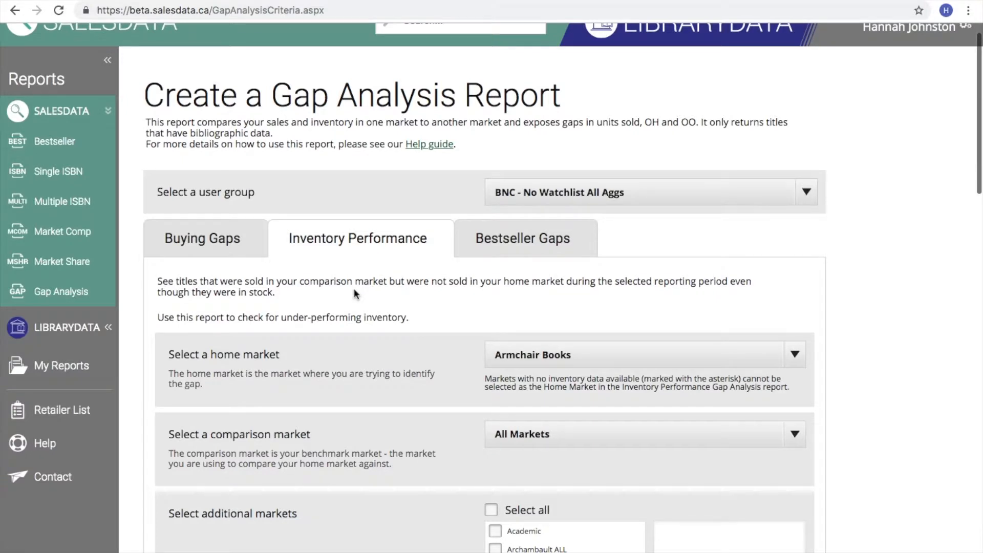
{"action": "scroll", "coordinate": [354, 292], "scroll_direction": "down", "scroll_amount": 5}
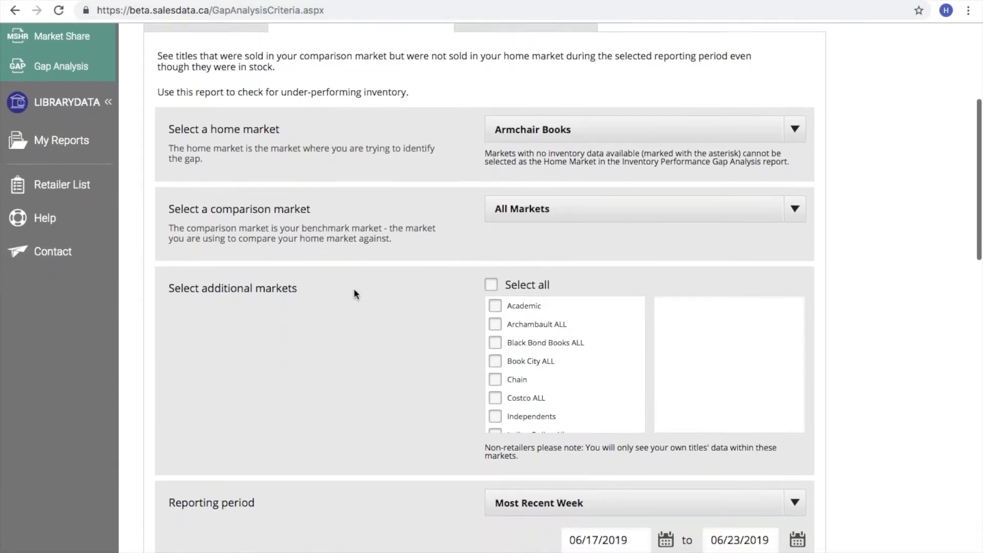
{"action": "scroll", "coordinate": [355, 293], "scroll_direction": "down", "scroll_amount": 1}
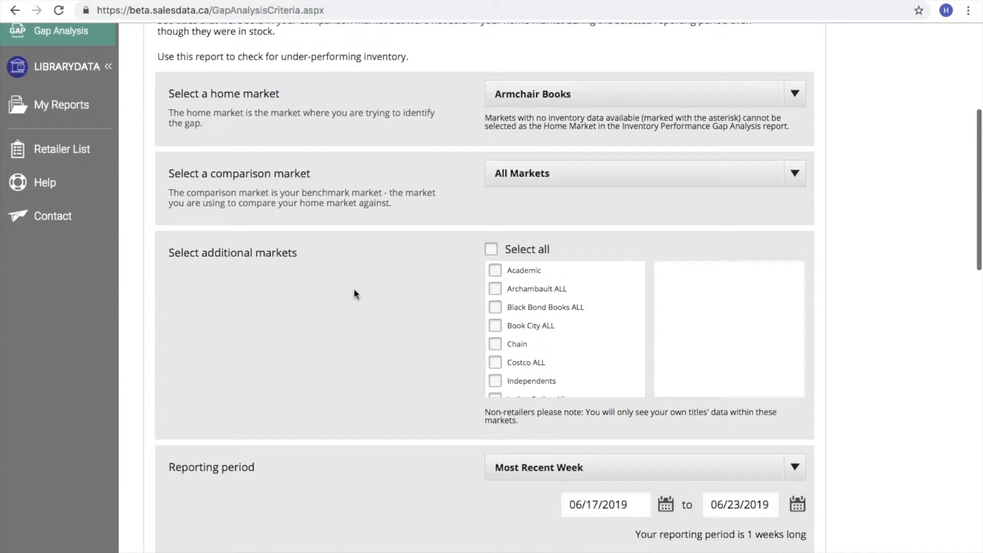
{"action": "scroll", "coordinate": [356, 293], "scroll_direction": "down", "scroll_amount": 3}
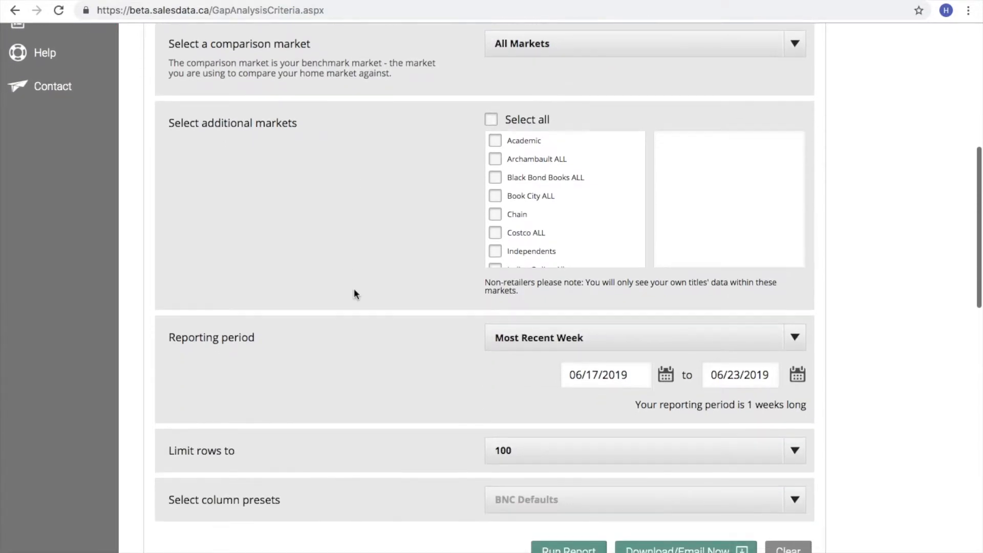
Step: Check the reporting period choices, keeping Most Recent Week, and review the remaining criteria
{"action": "left_click", "coordinate": [795, 343]}
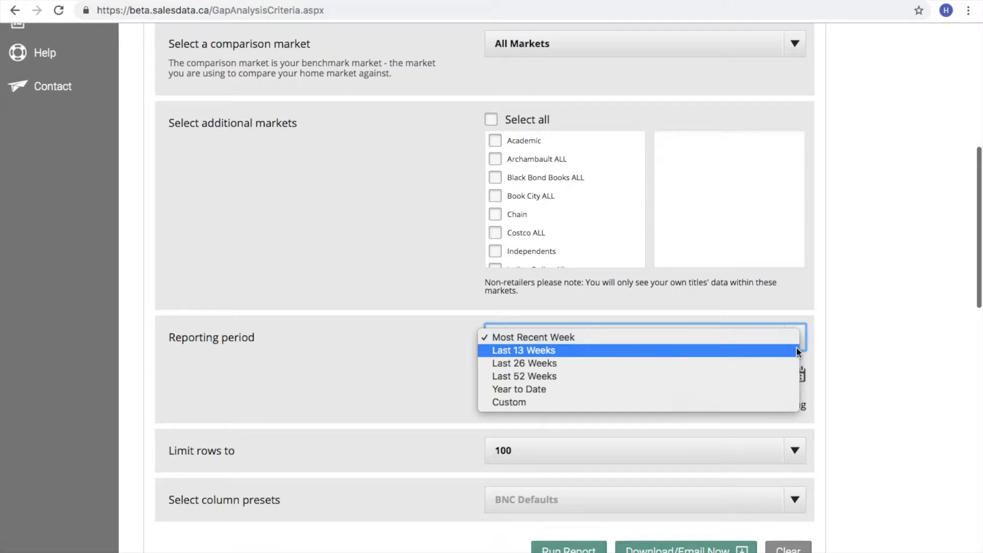
{"action": "left_click", "coordinate": [435, 377]}
{"action": "scroll", "coordinate": [437, 379], "scroll_direction": "down", "scroll_amount": 4}
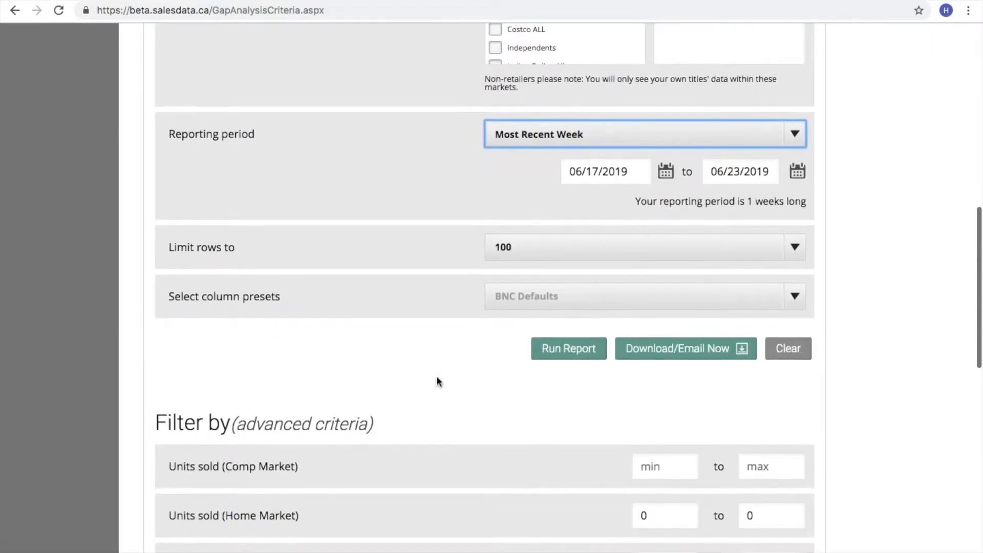
{"action": "scroll", "coordinate": [437, 382], "scroll_direction": "down", "scroll_amount": 2}
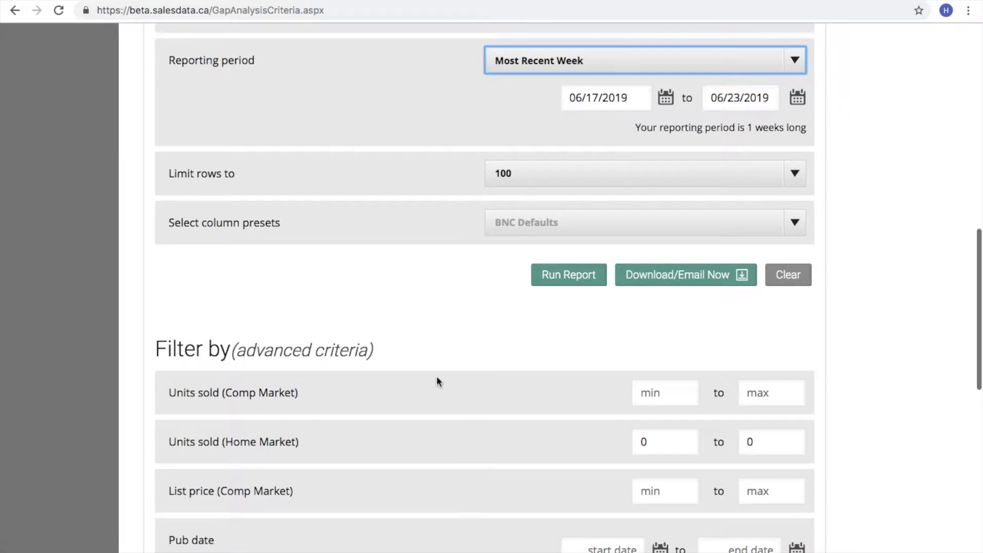
{"action": "scroll", "coordinate": [437, 382], "scroll_direction": "down", "scroll_amount": 3}
{"action": "scroll", "coordinate": [437, 382], "scroll_direction": "down", "scroll_amount": 7}
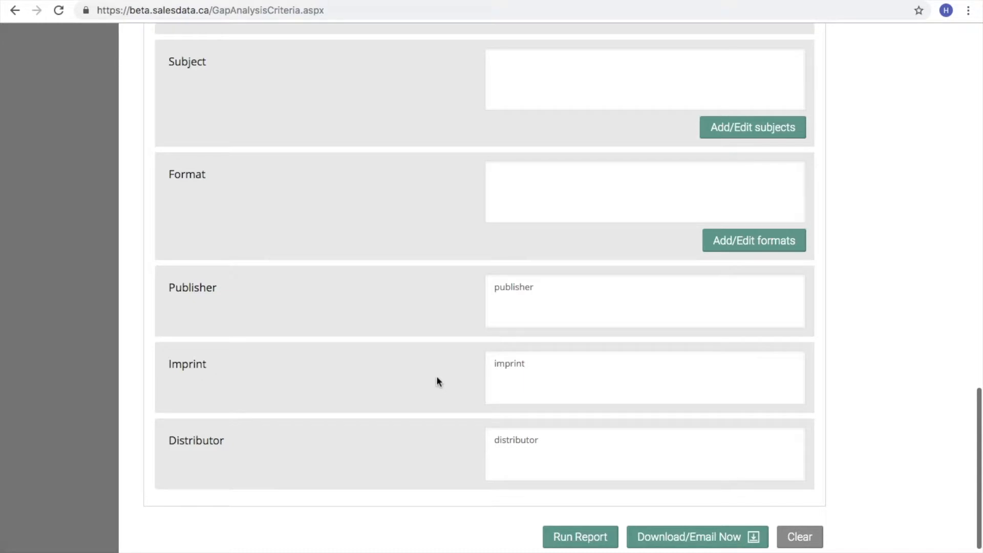
{"action": "scroll", "coordinate": [437, 377], "scroll_direction": "up", "scroll_amount": 18}
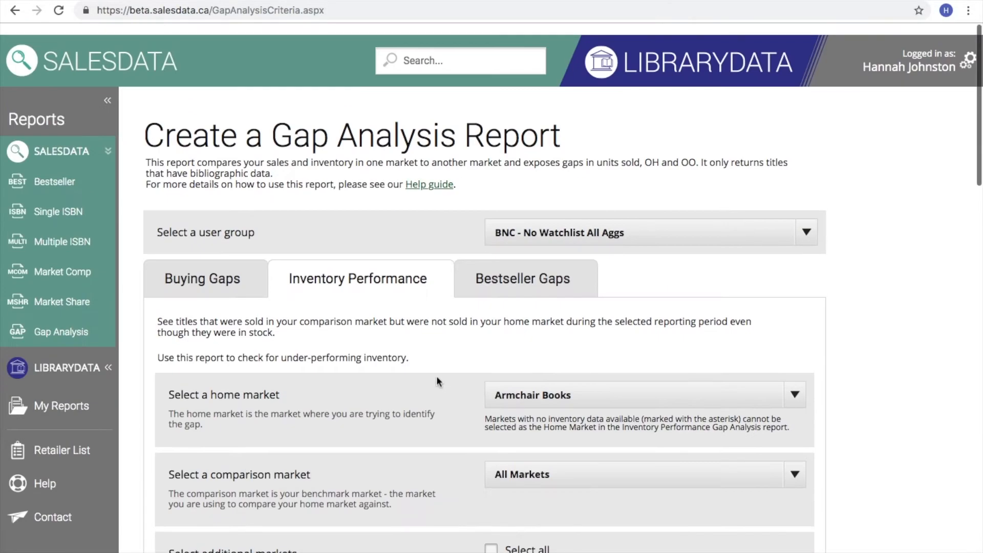
Step: Switch the report criteria to the Bestseller Gaps tab for Armchair Books vs All Markets
{"action": "left_click", "coordinate": [530, 264]}
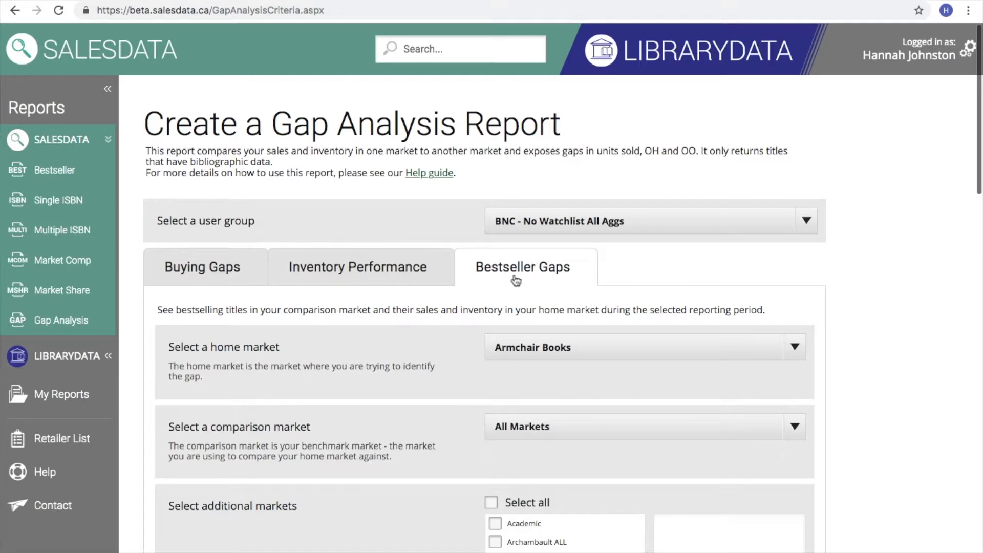
Step: Scroll down through the gap analysis report criteria form
{"action": "scroll", "coordinate": [515, 279], "scroll_direction": "down", "scroll_amount": 2}
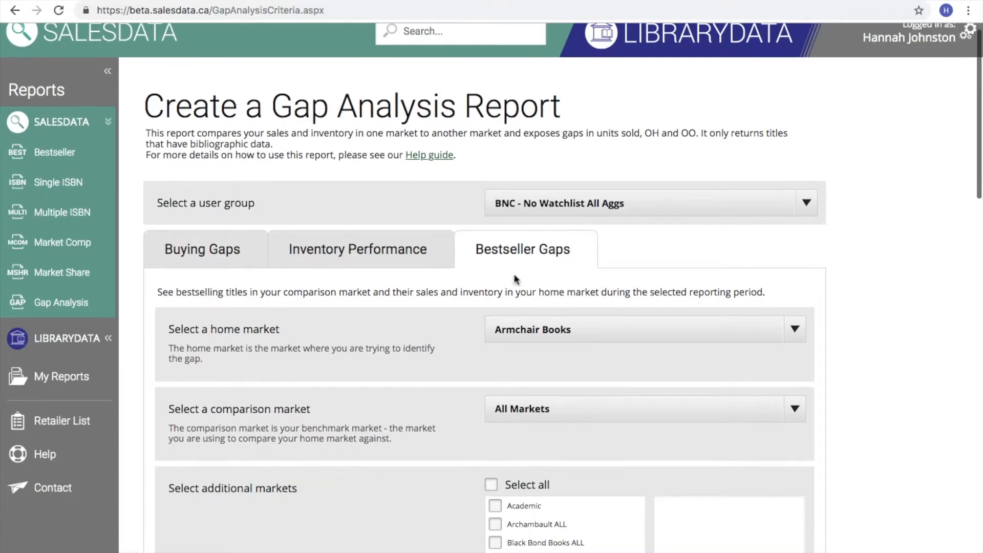
{"action": "scroll", "coordinate": [514, 276], "scroll_direction": "down", "scroll_amount": 4}
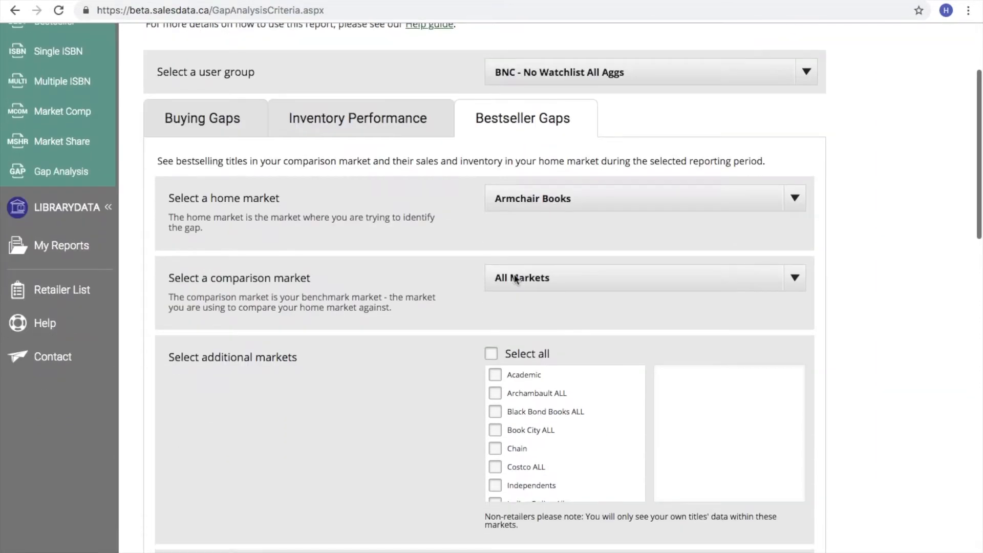
{"action": "scroll", "coordinate": [515, 279], "scroll_direction": "down", "scroll_amount": 20}
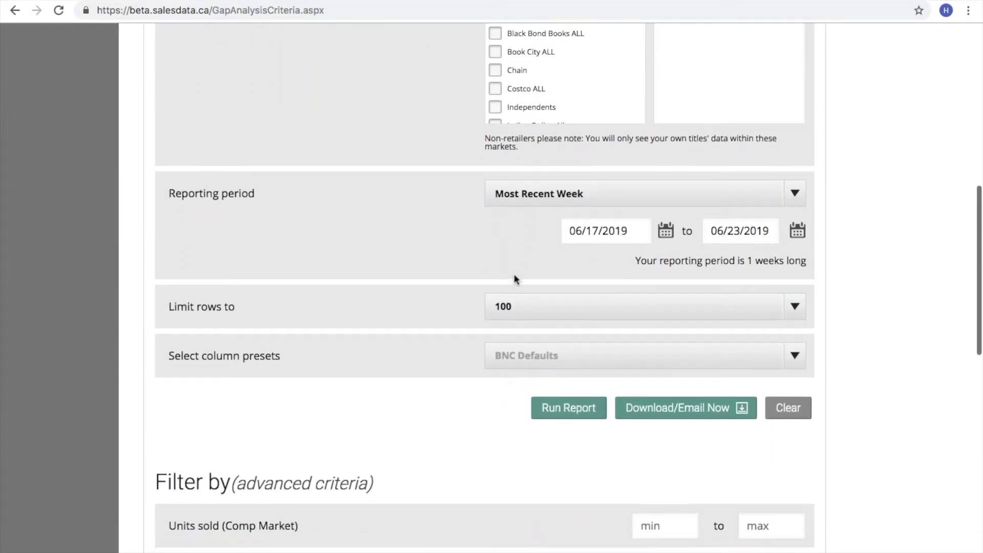
{"action": "scroll", "coordinate": [514, 275], "scroll_direction": "down", "scroll_amount": 14}
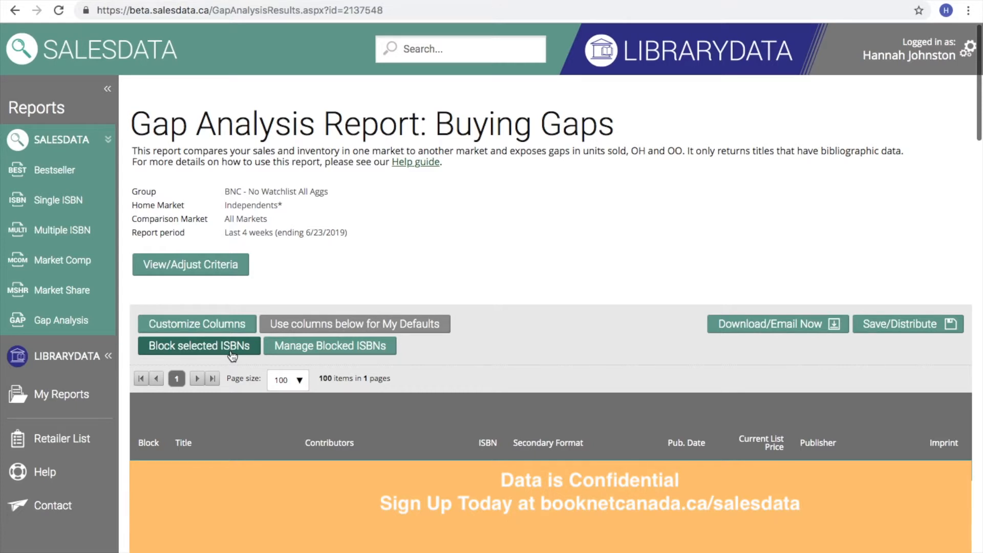
{"action": "left_click", "coordinate": [294, 349]}
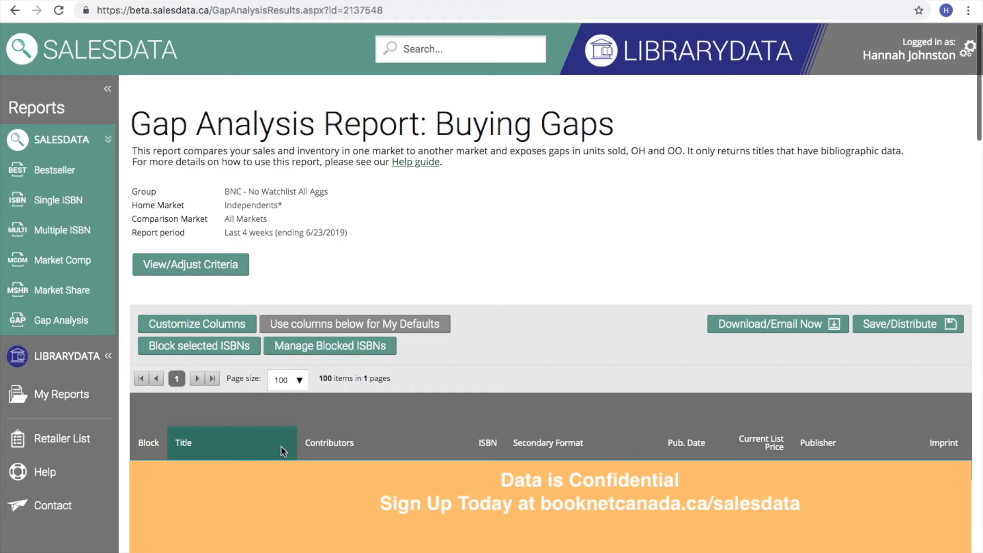
Step: Scroll the results right to show per-market Units Sold, On Hand, On Order, ASP and Stock Turn
{"action": "scroll", "coordinate": [329, 447], "scroll_direction": "right", "scroll_amount": 5}
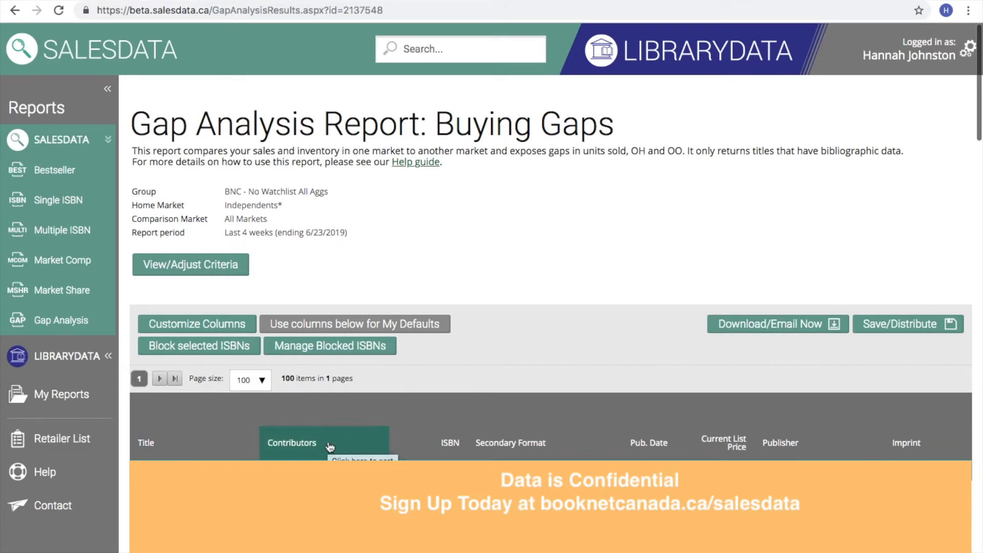
{"action": "scroll", "coordinate": [527, 434], "scroll_direction": "right", "scroll_amount": 15}
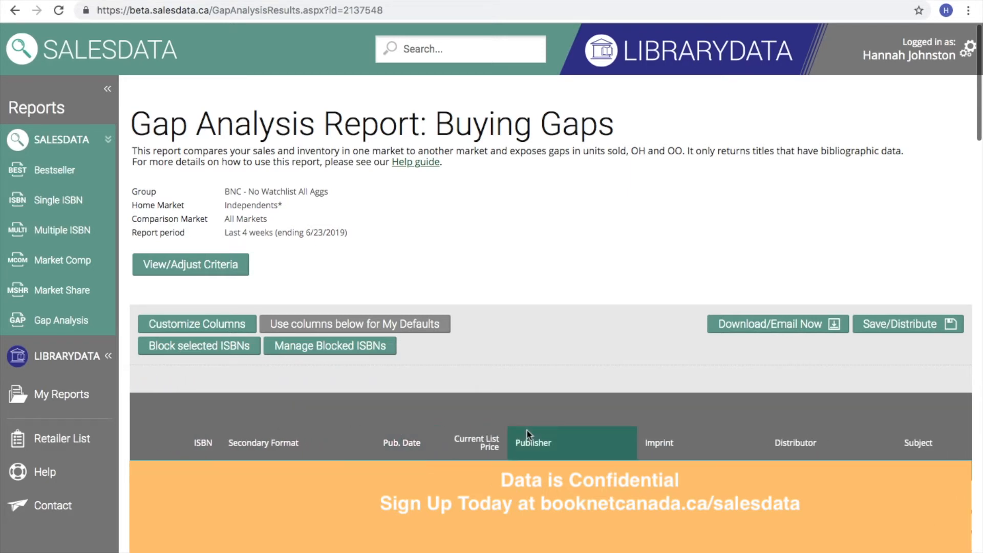
{"action": "scroll", "coordinate": [413, 427], "scroll_direction": "right", "scroll_amount": 2}
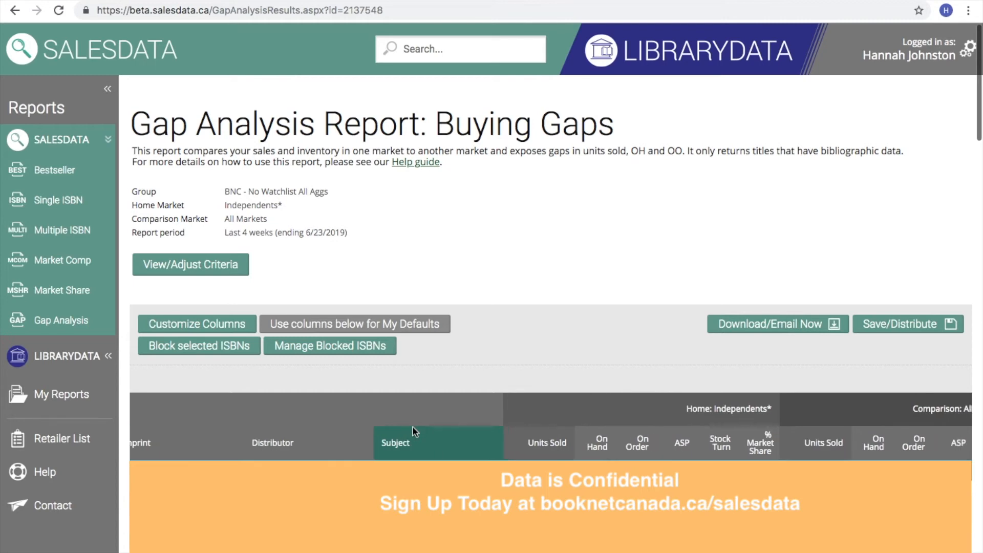